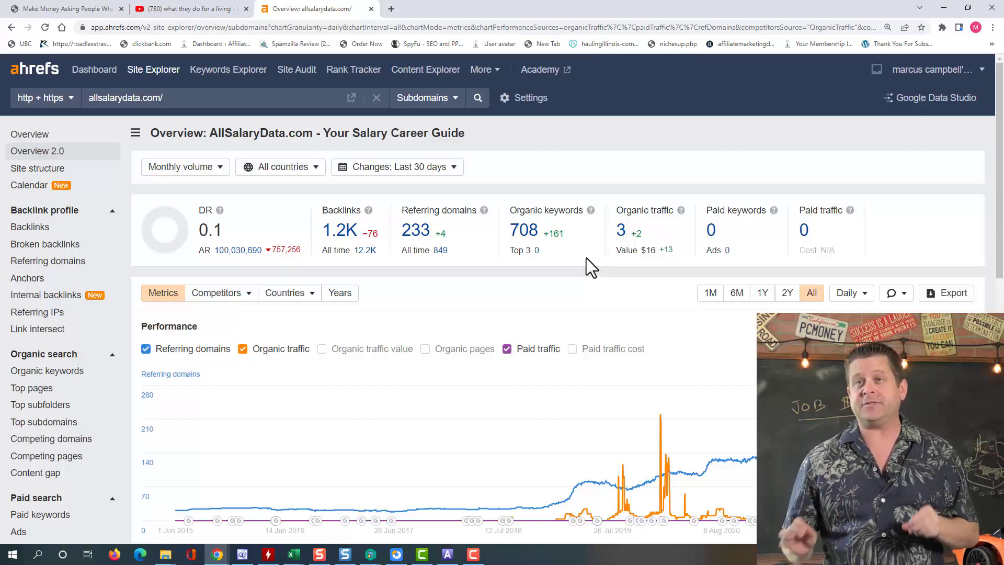
- Open the organic keywords report for allsalarydata.com and look through its salary keywords with their volume, difficulty and CPC
click(525, 231)
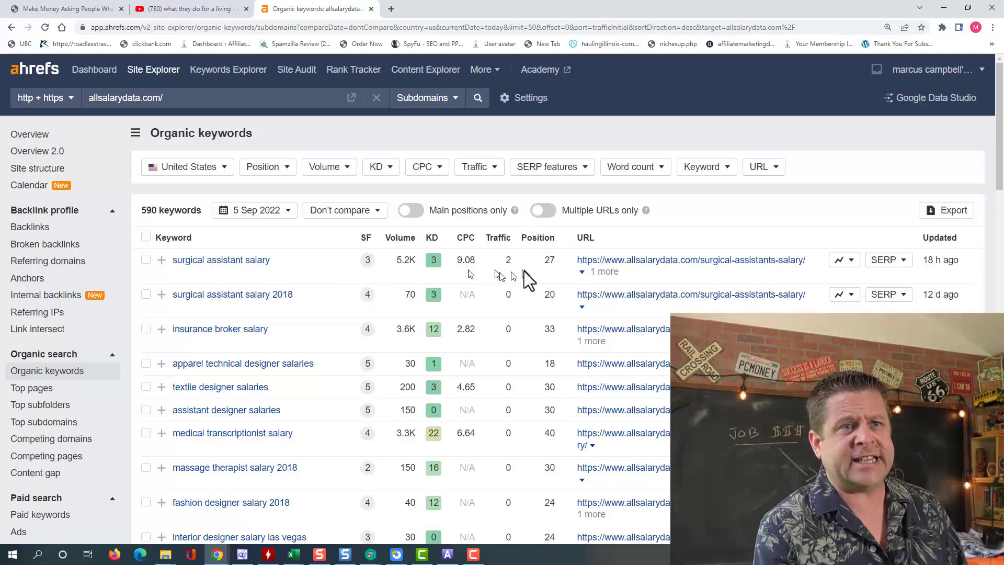
scroll(411, 266, down, 1)
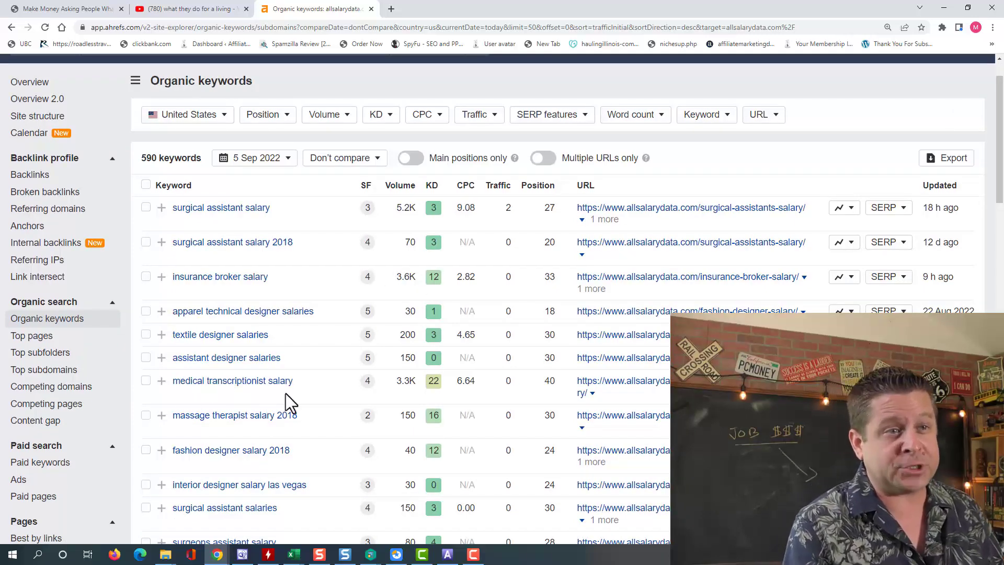
scroll(286, 392, down, 2)
scroll(286, 393, down, 8)
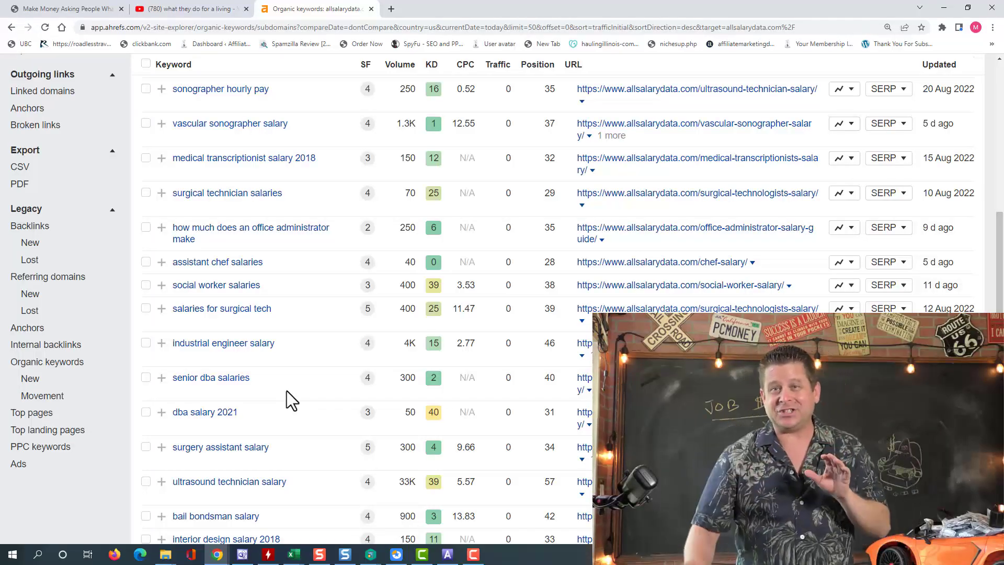
scroll(317, 399, down, 3)
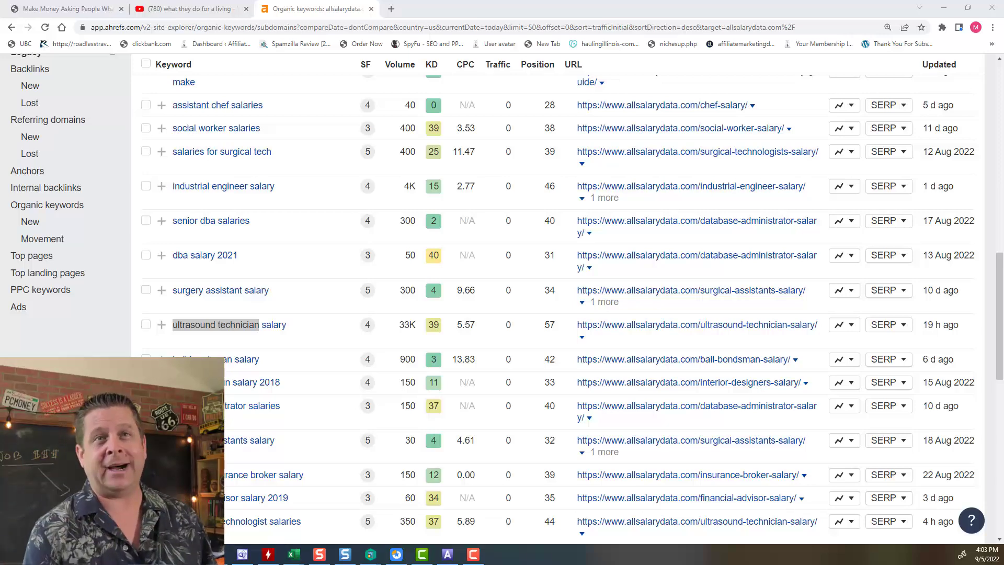
- Switch to Google Keyword Planner to review the keyword ideas for "ultrasound technician", and return to the Ahrefs keyword list
key(alt+Tab)
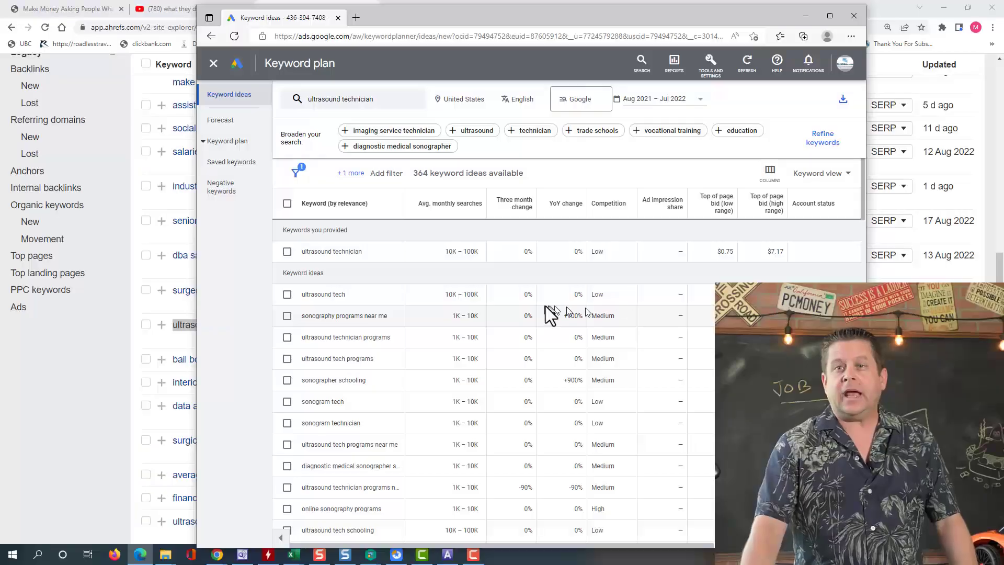
scroll(548, 307, down, 5)
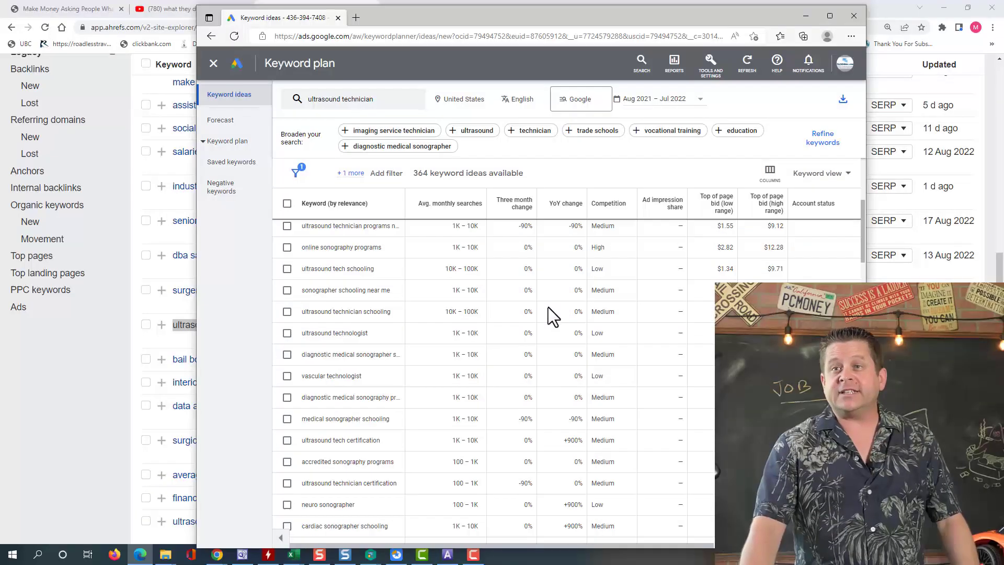
scroll(550, 305, down, 5)
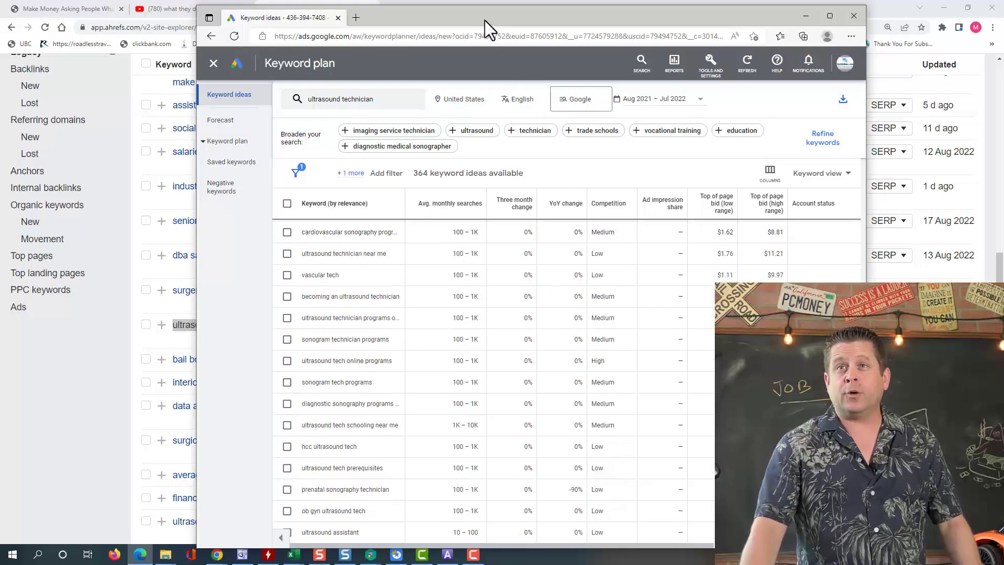
key(alt+Tab)
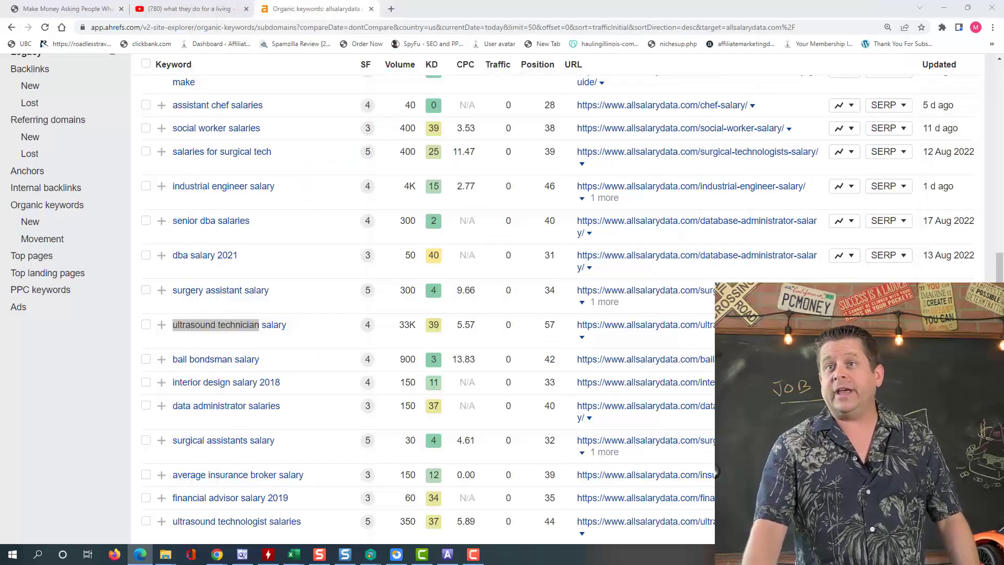
scroll(306, 204, down, 12)
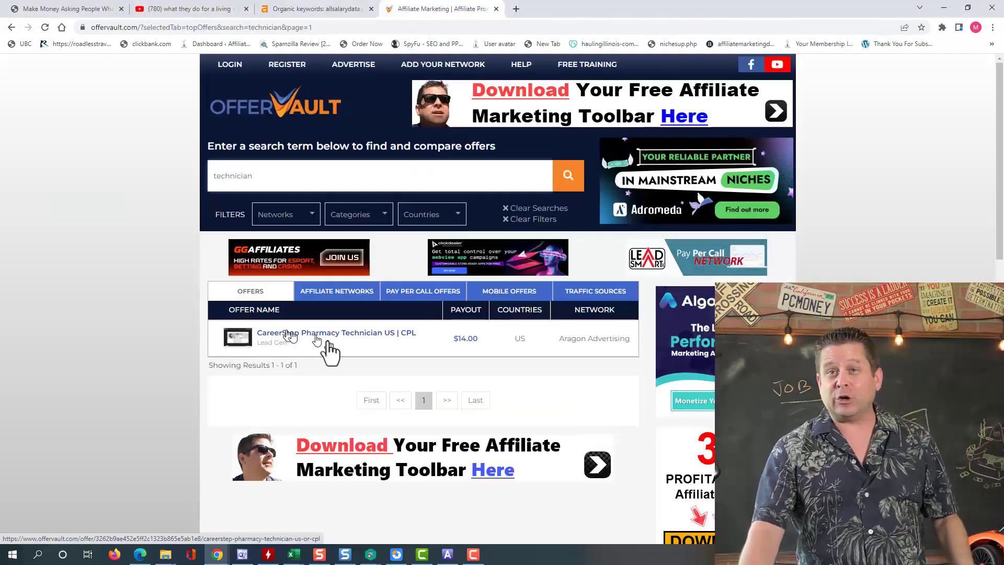
- Switch to OfferVault, search its offers for CareerStep and for edu, and look through the listed payouts
click(364, 335)
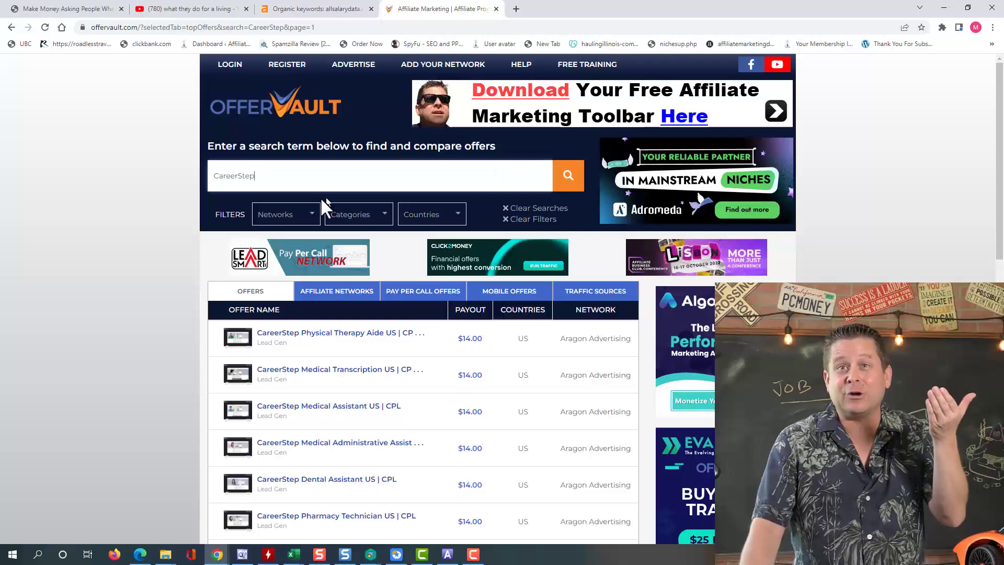
scroll(408, 364, down, 4)
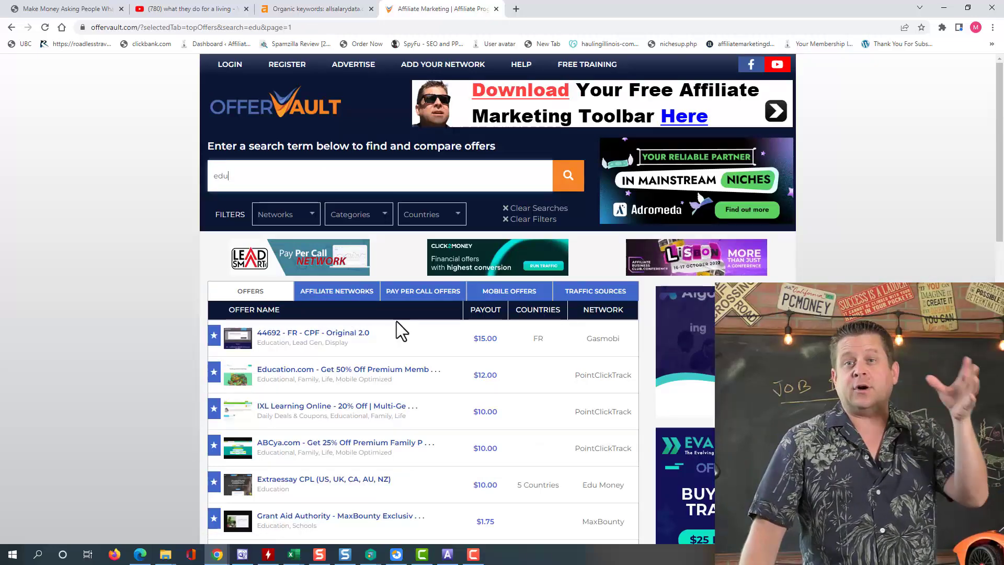
scroll(397, 330, down, 4)
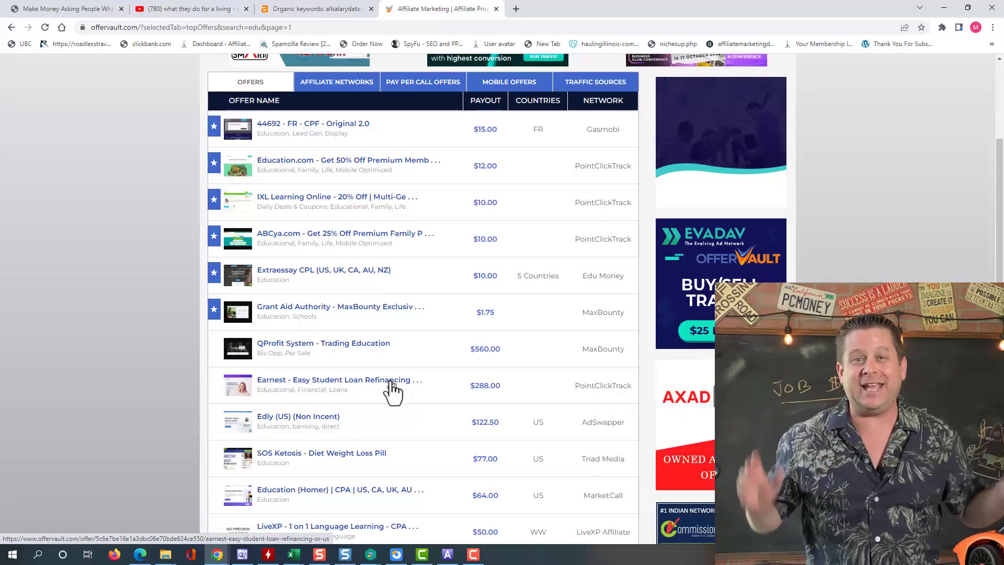
- Return to the Ahrefs keyword report and from there to the local notes page, and read past its domain purchase table
key(ctrl+shift+Tab)
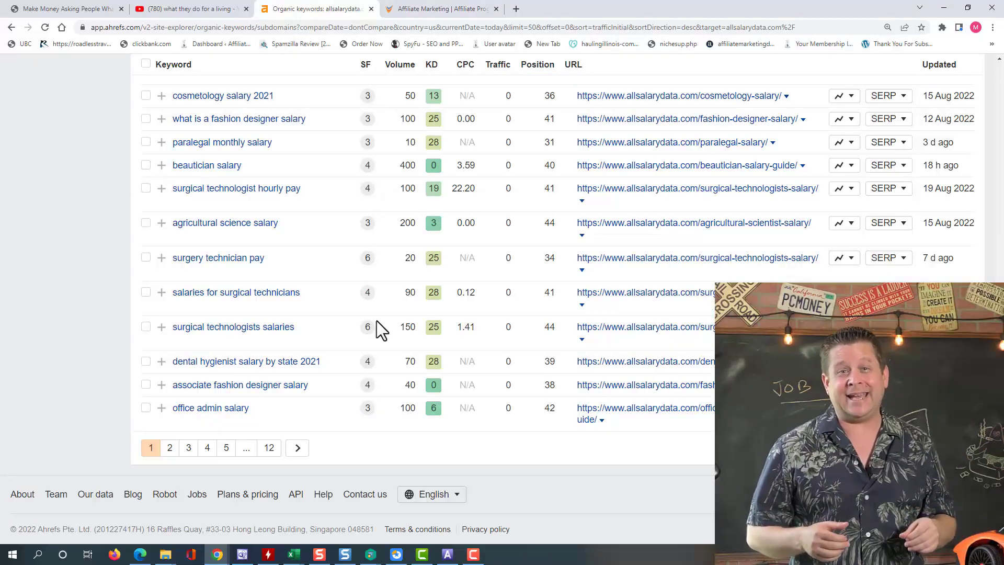
key(ctrl+1)
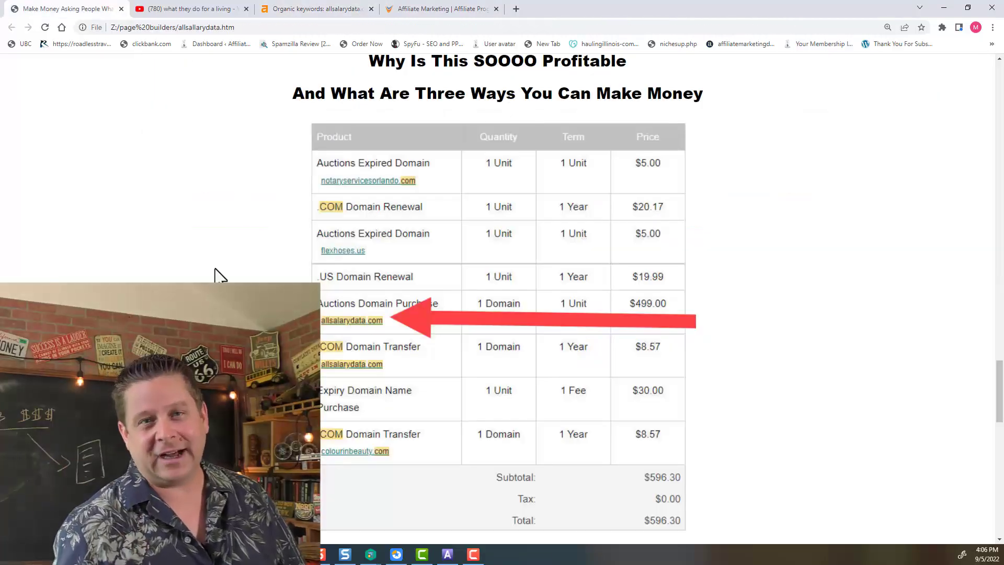
scroll(277, 293, down, 7)
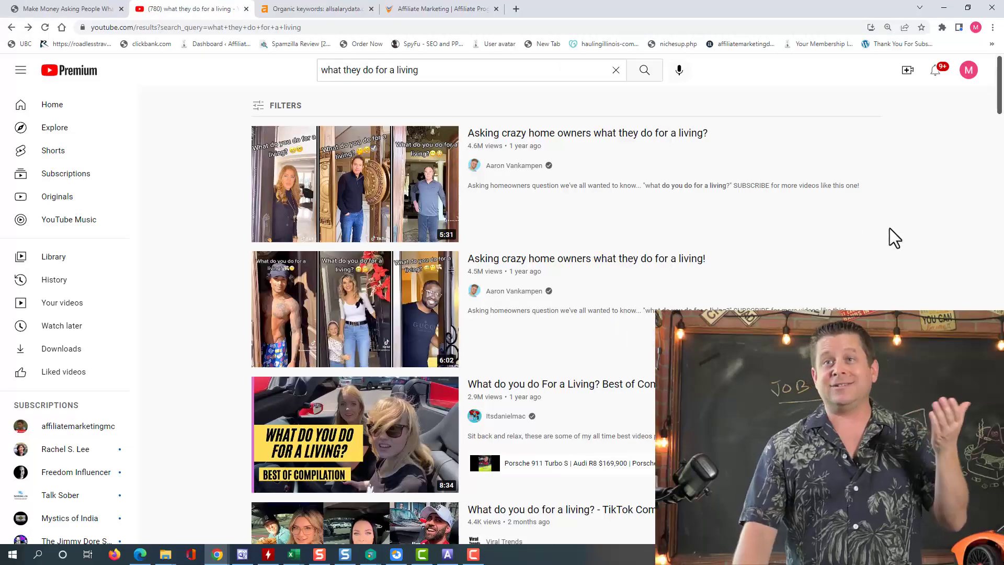
- Browse the YouTube video results for "what they do for a living" and for "salary"
scroll(889, 228, down, 7)
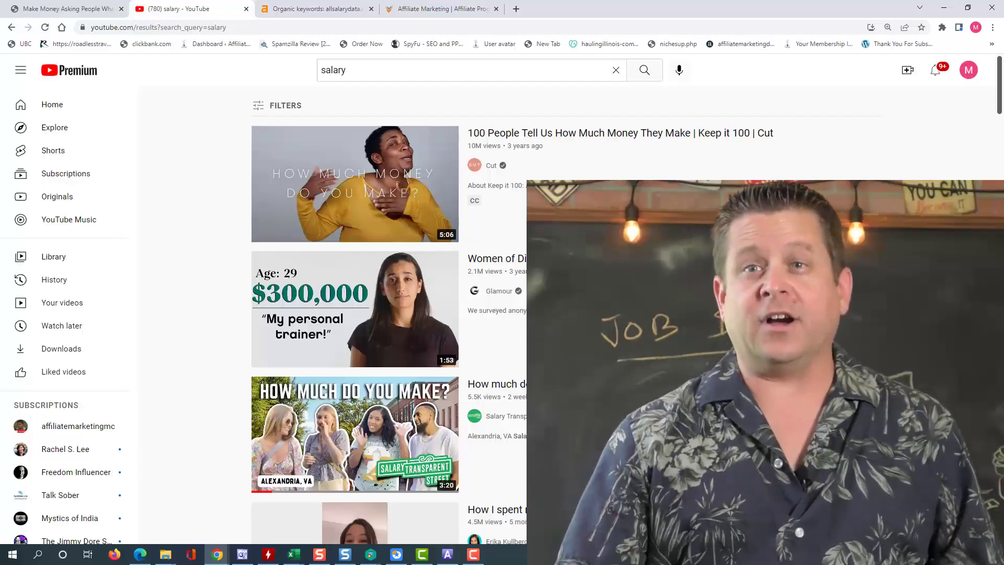
scroll(980, 170, down, 15)
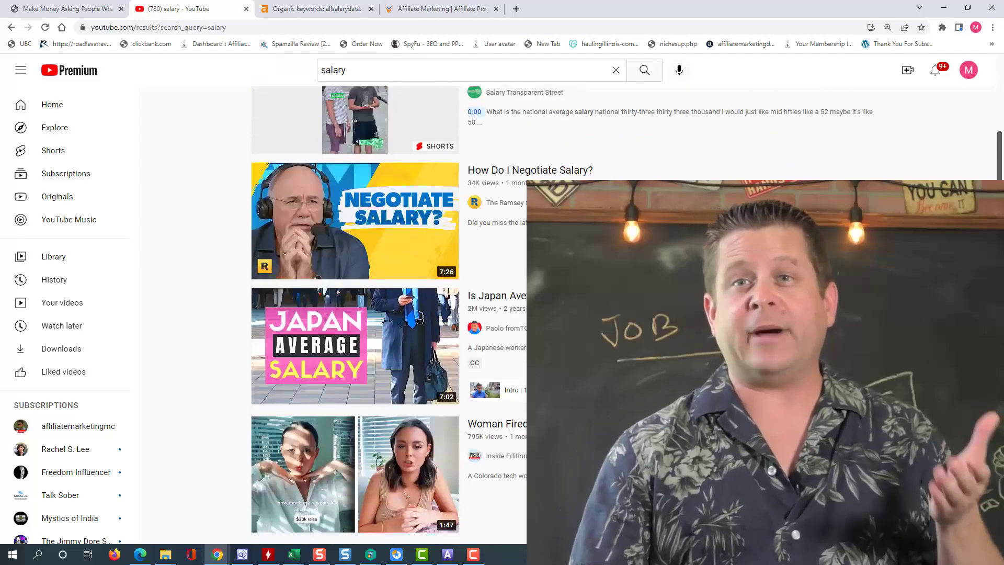
scroll(356, 313, down, 15)
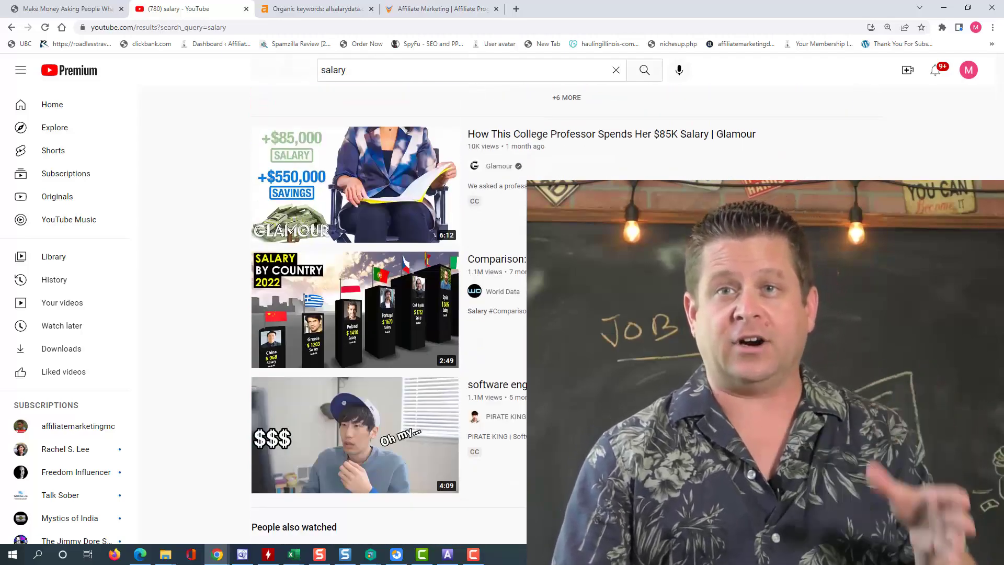
- Search YouTube for "dentist salary" and for "technician salary", and look through the technician videos
click(323, 68)
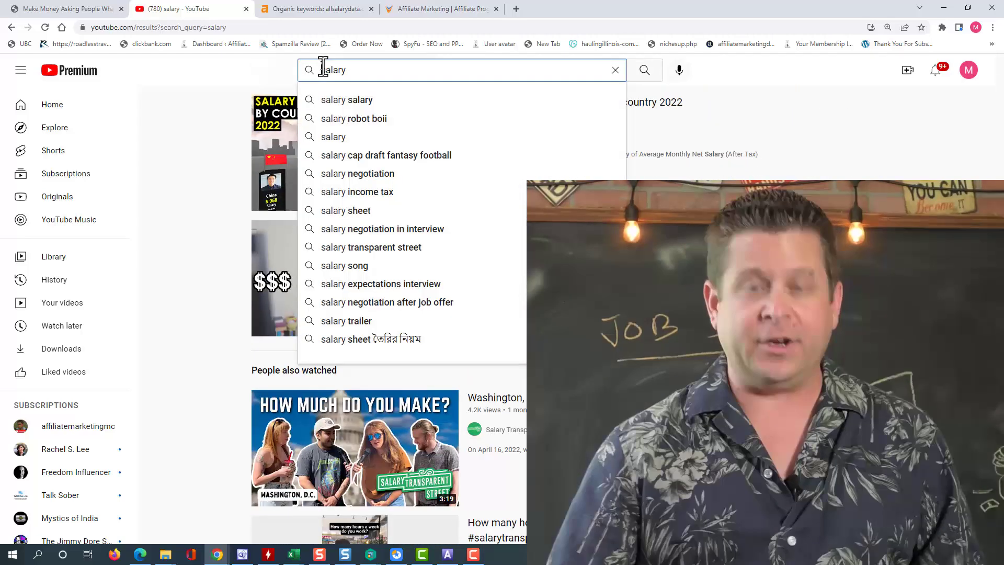
text(dentist)
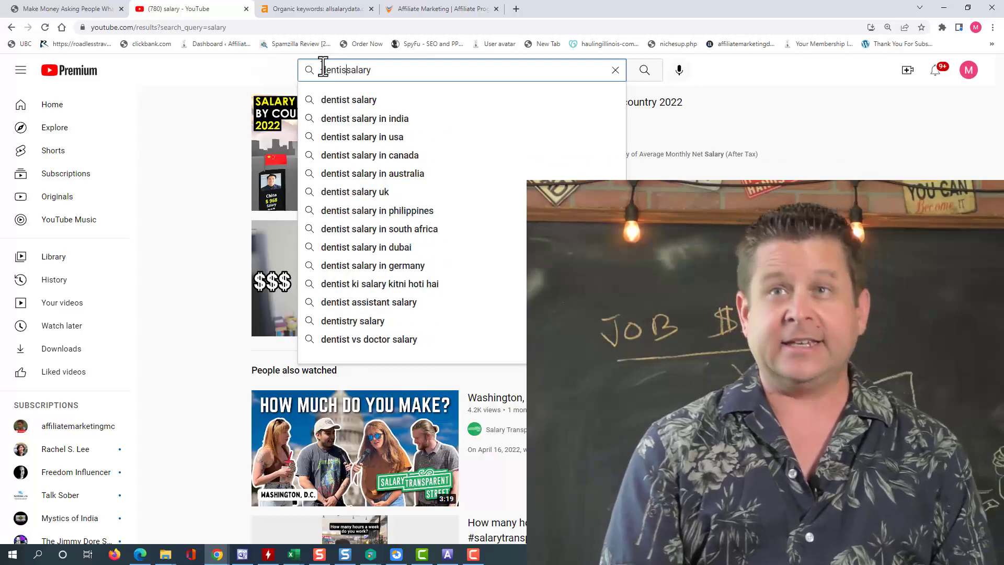
key(Return)
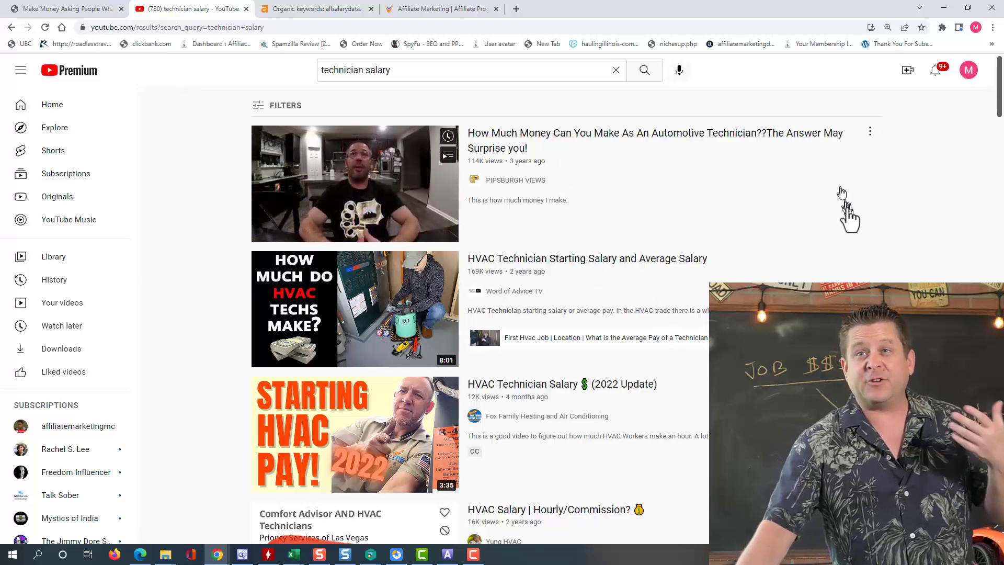
scroll(849, 220, down, 10)
scroll(845, 225, down, 13)
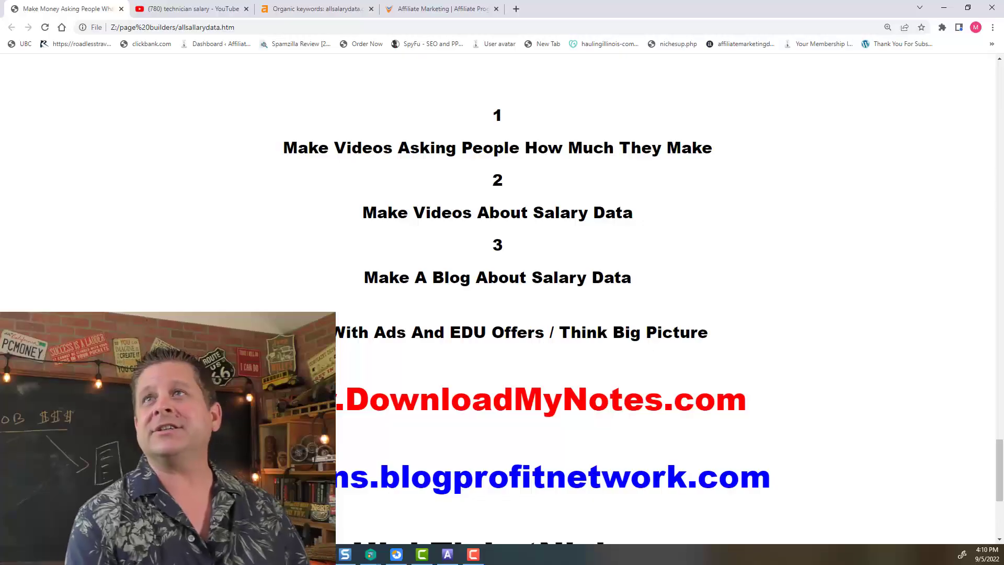
- Switch to the salaryexpert.com keyword workbook in Excel, place its window over the notes page, and inspect the underwriter mortgage and court reporter salary keywords
key(alt+Tab)
drag(711, 8, 524, 51)
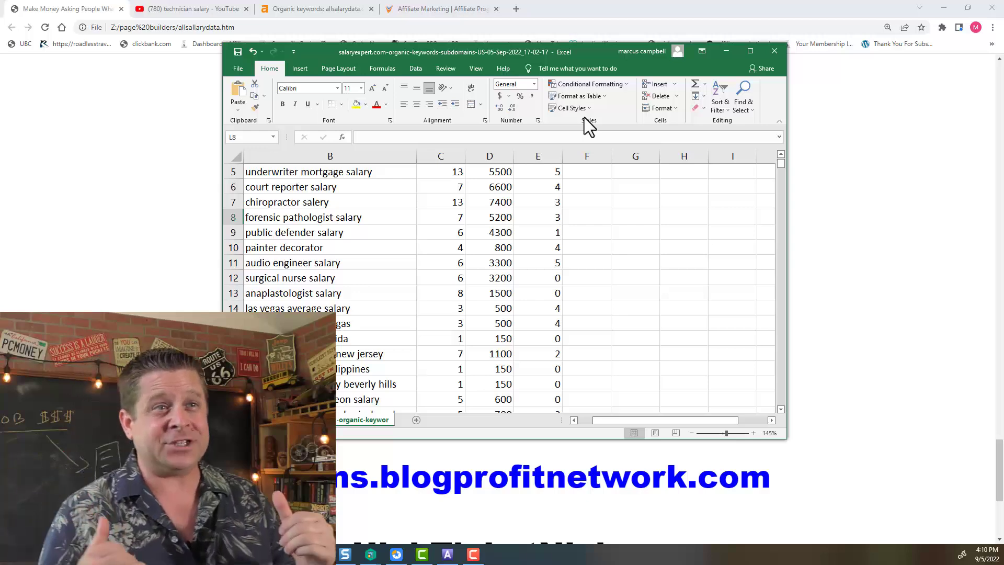
click(352, 177)
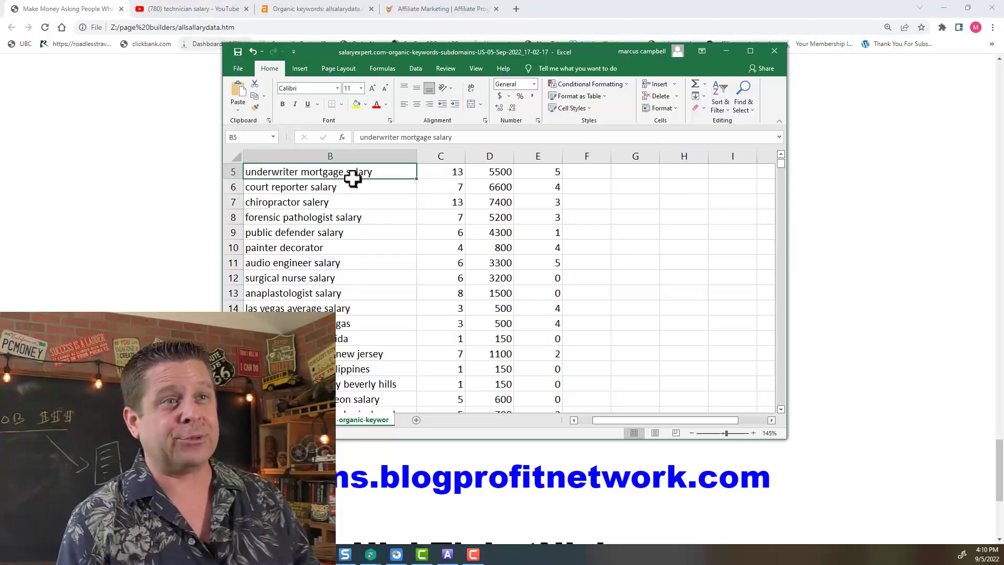
click(360, 188)
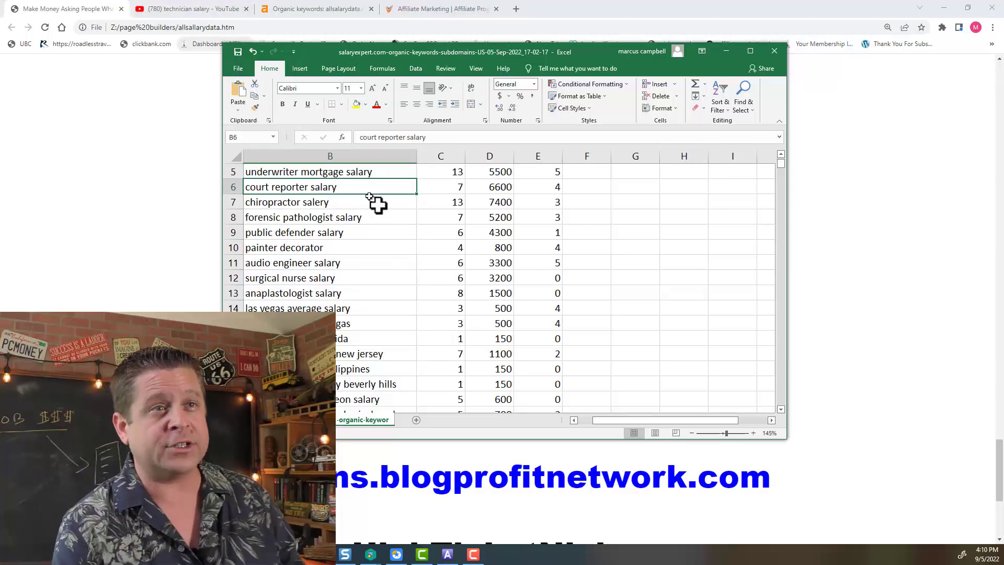
scroll(392, 215, up, 2)
- Select the Position History column and review the salary keywords well beyond row 124
click(434, 157)
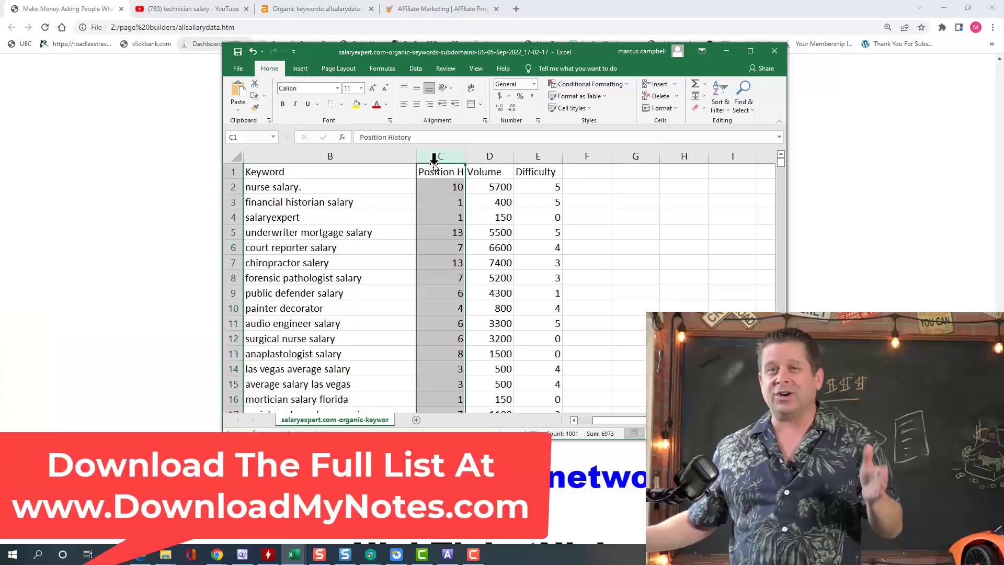
scroll(451, 202, down, 9)
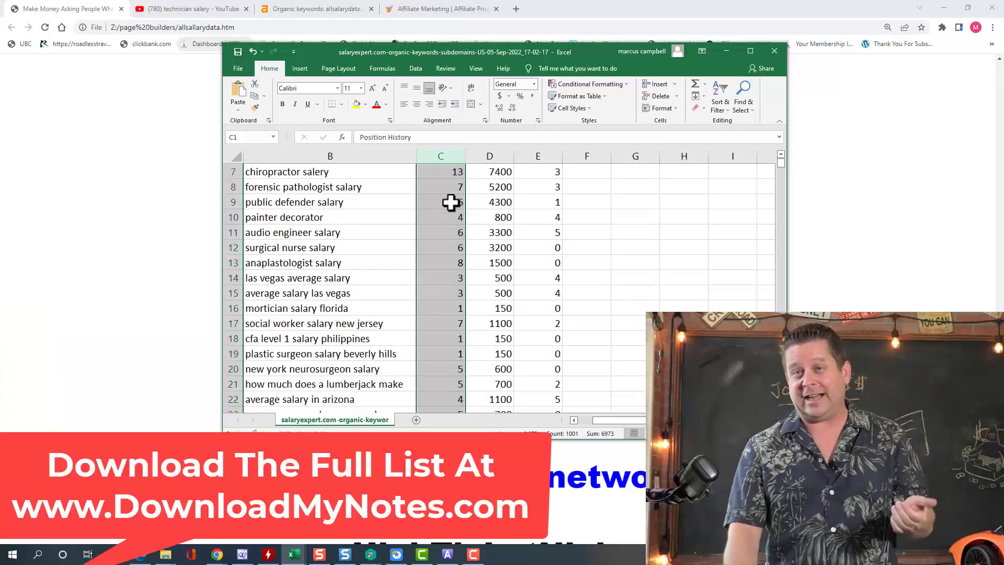
scroll(460, 231, down, 20)
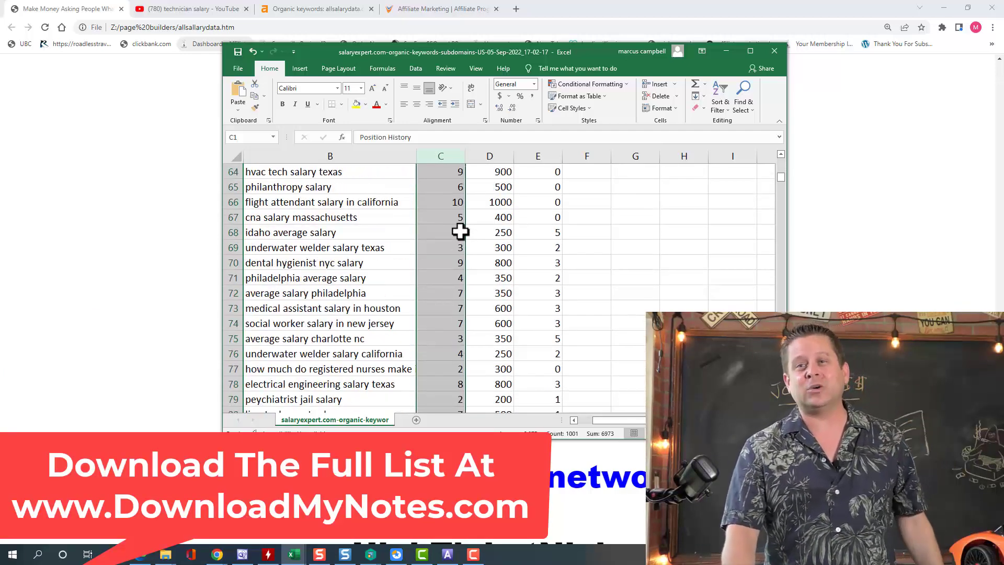
scroll(462, 231, down, 9)
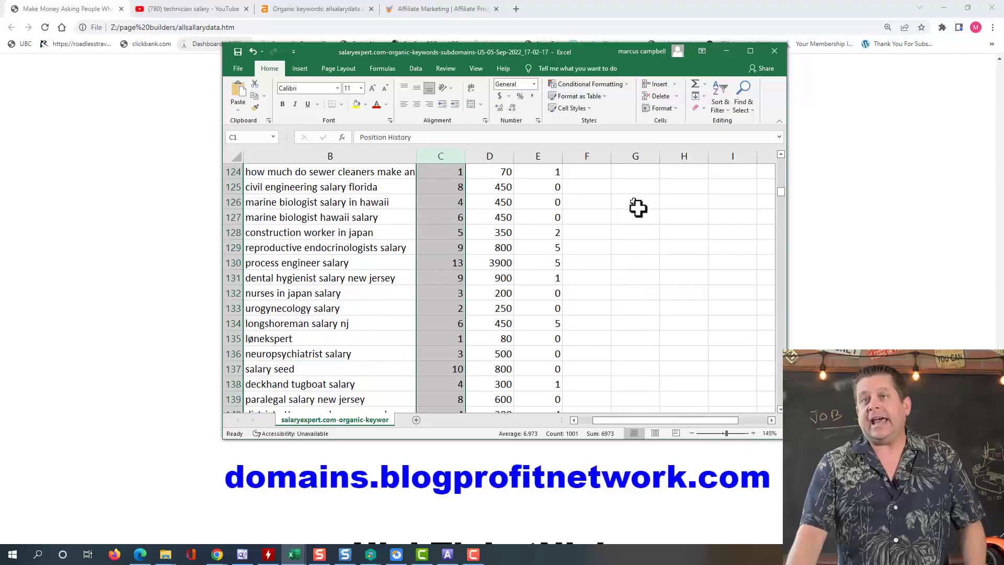
scroll(642, 204, down, 20)
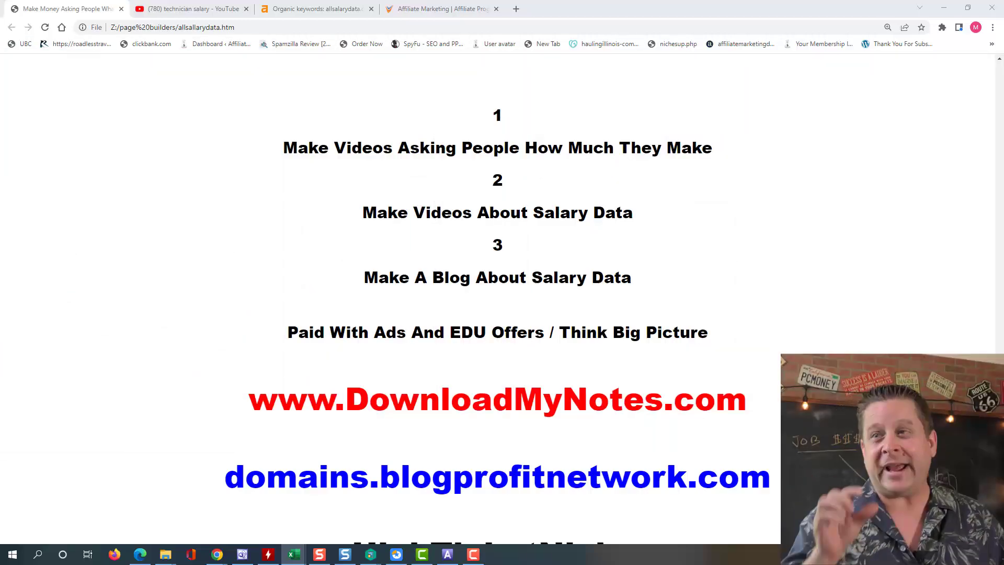
- Bring the "how much make" matching terms workbook over the notes page and look through its keywords down to about row 270
drag(1003, 39, 421, 39)
drag(632, 198, 824, 204)
scroll(760, 212, down, 3)
scroll(759, 212, down, 20)
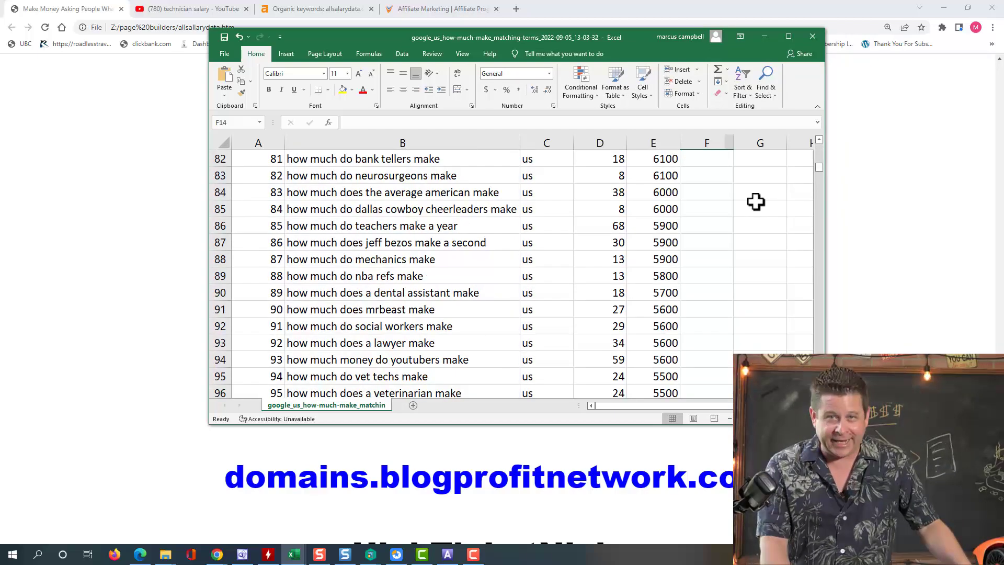
scroll(756, 201, down, 20)
scroll(758, 199, down, 5)
- Bring up the bestaccreditedcolleges.org keyword workbook, inspect the cryptozoology jobs and carpentry degrees keywords, and return to the notes page in the browser
key(alt+Tab)
drag(158, 282, 607, 48)
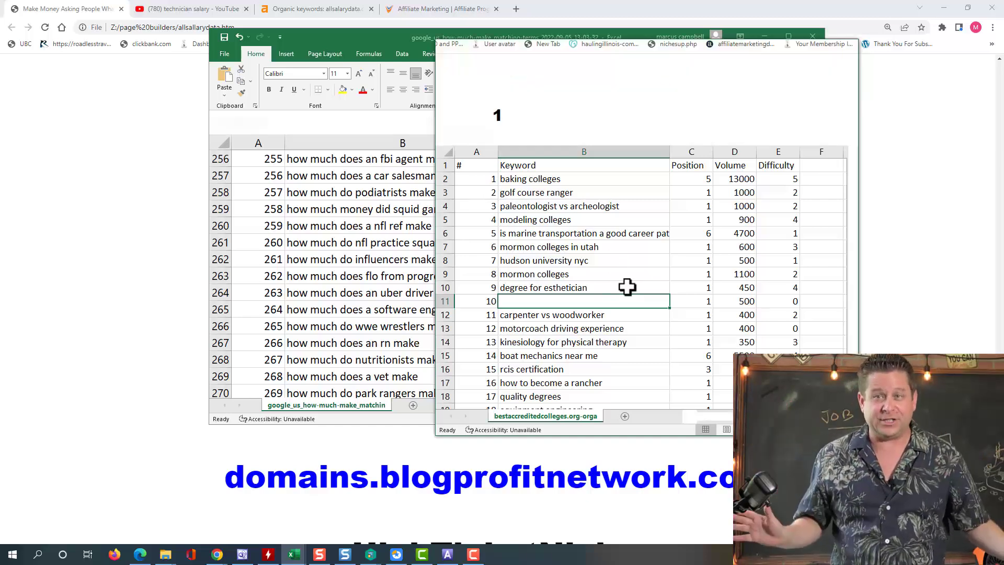
scroll(570, 350, down, 2)
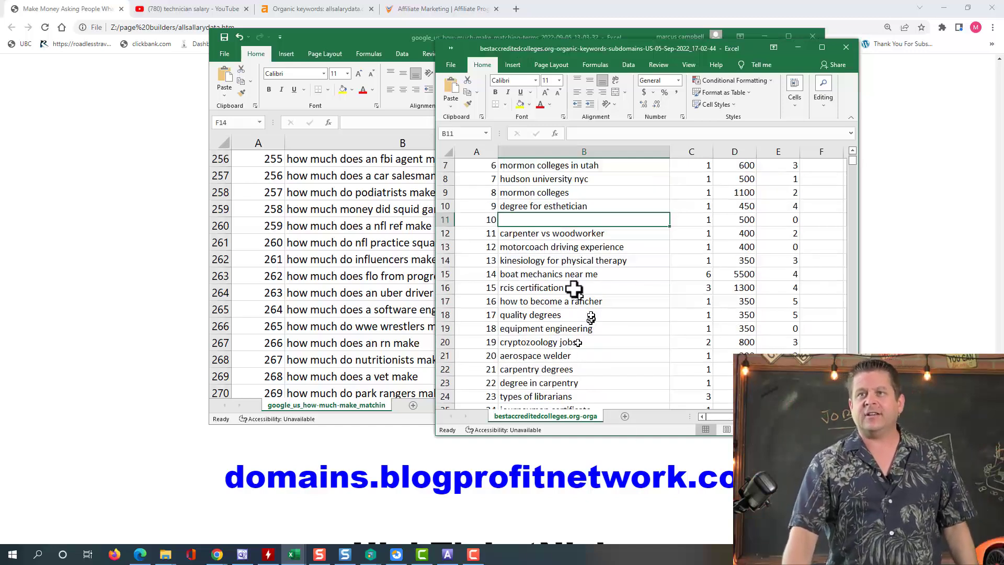
click(594, 345)
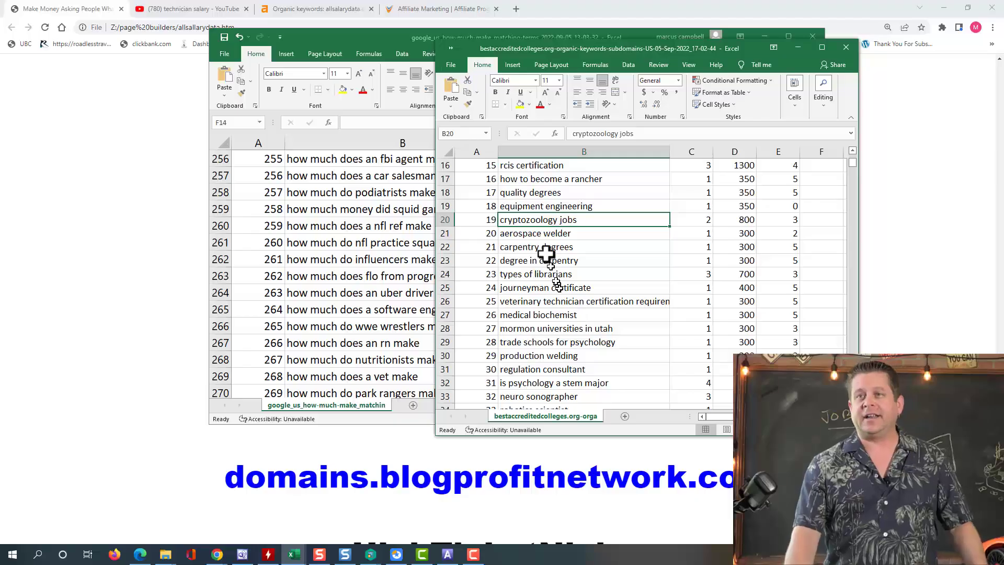
click(547, 250)
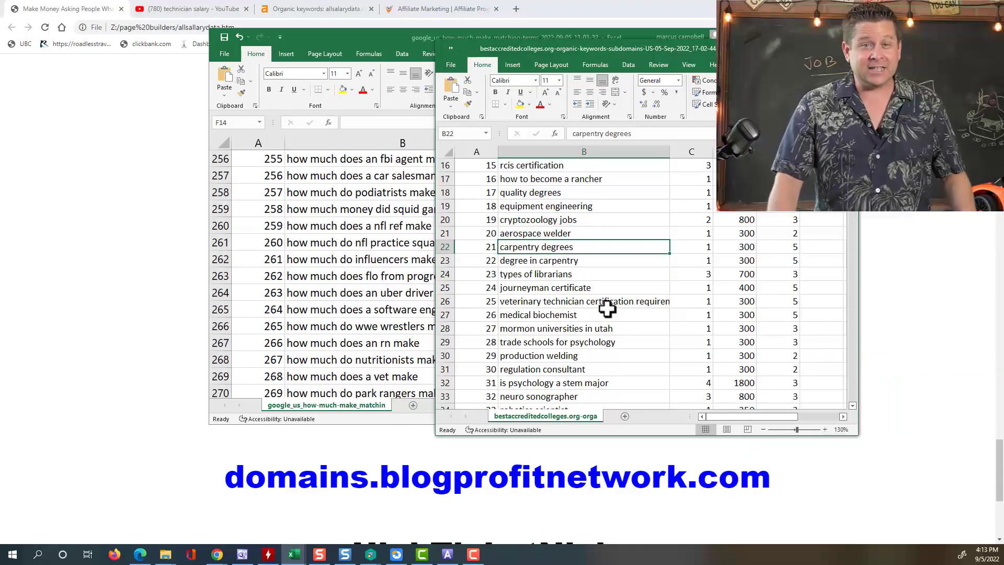
click(46, 314)
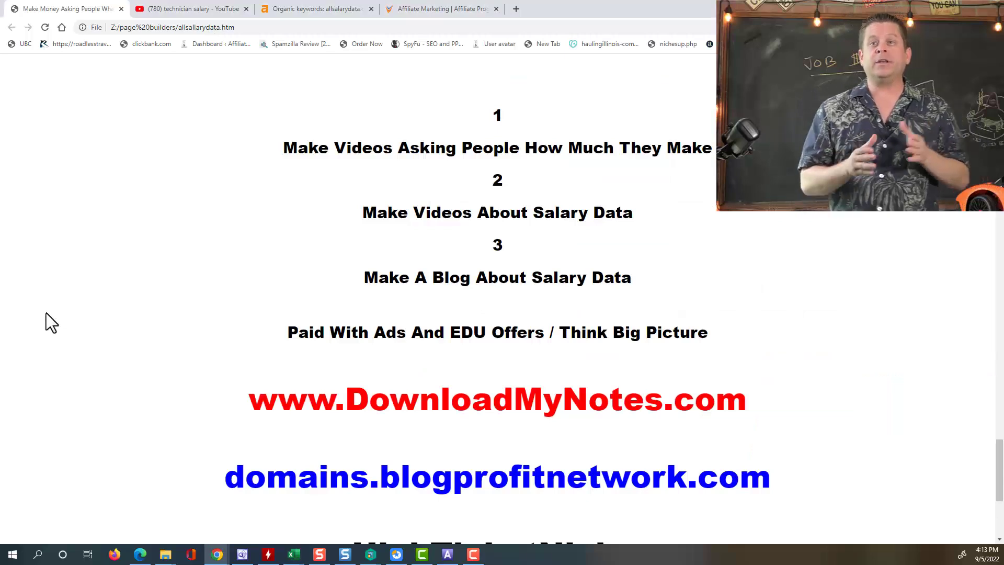